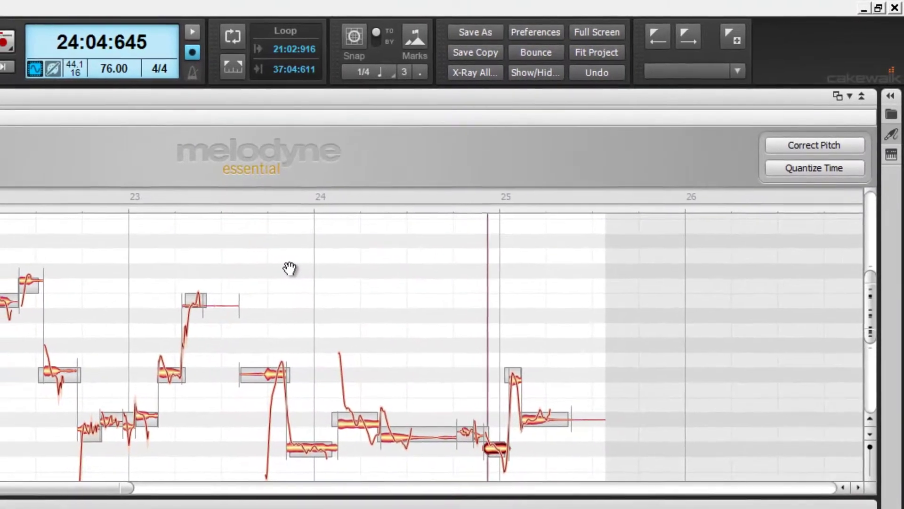
Play back the Vocal Lead phrase that starts late in measure 21 of the project, and stop.
{"action": "key", "text": "space"}
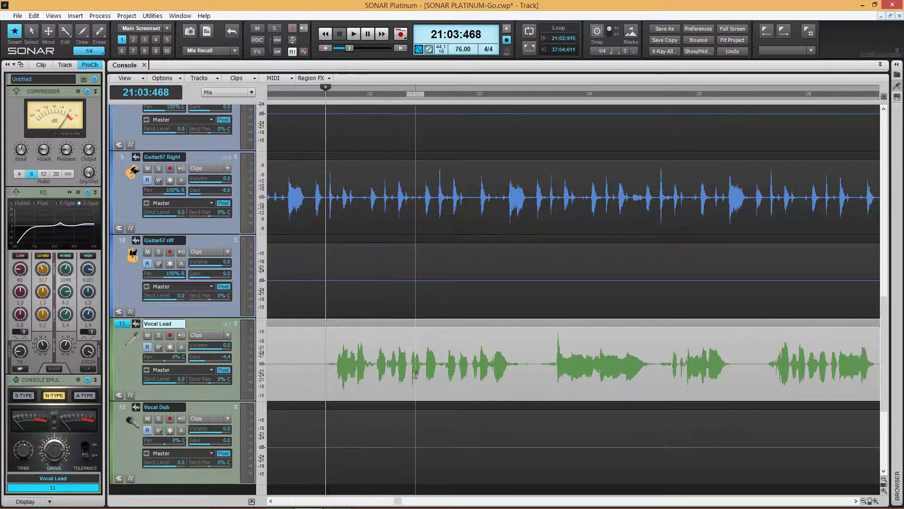
{"action": "key", "text": "space"}
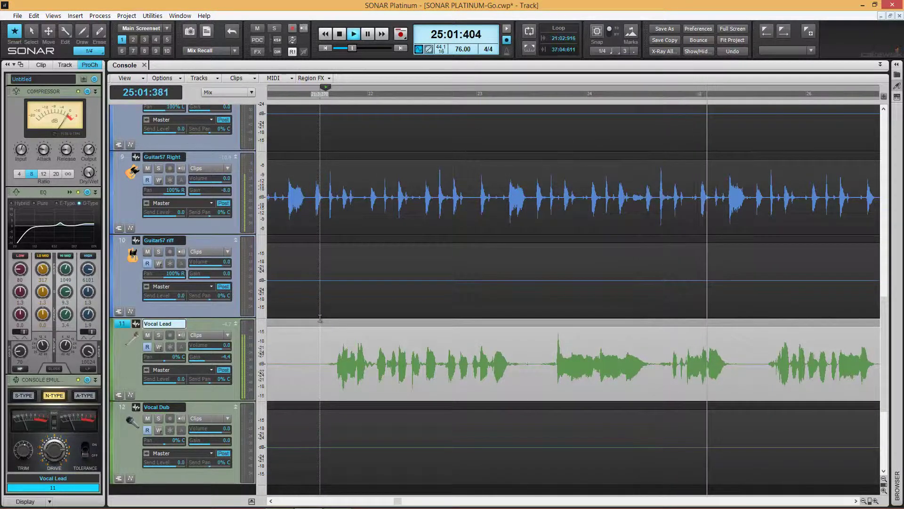
{"action": "key", "text": "space"}
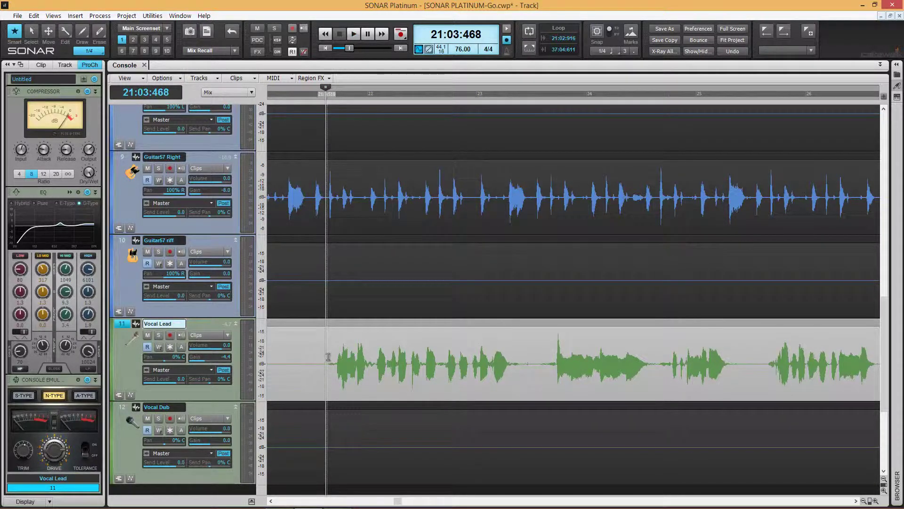
Select the Vocal Lead phrase from late measure 21 to measure 25 and create a Melodyne Region FX on it.
{"action": "left_click_drag", "start_coordinate": [327, 357], "coordinate": [743, 370]}
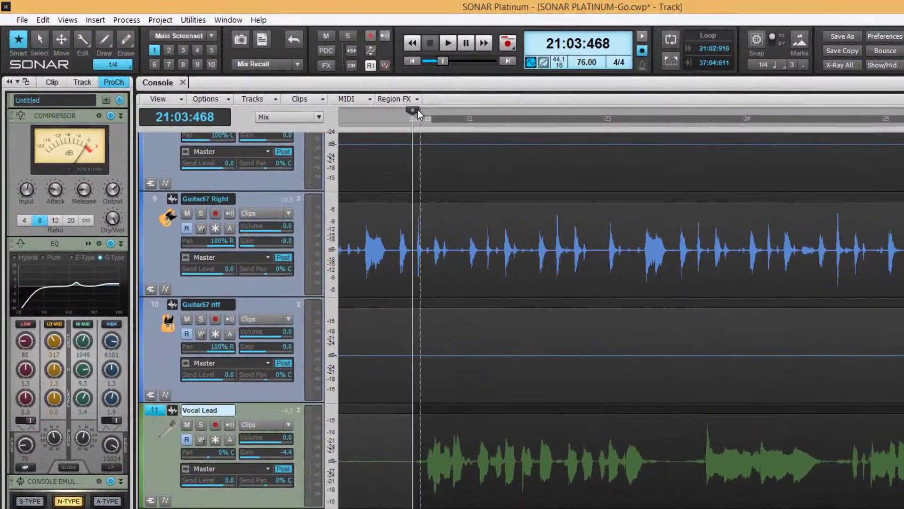
{"action": "left_click", "coordinate": [395, 97]}
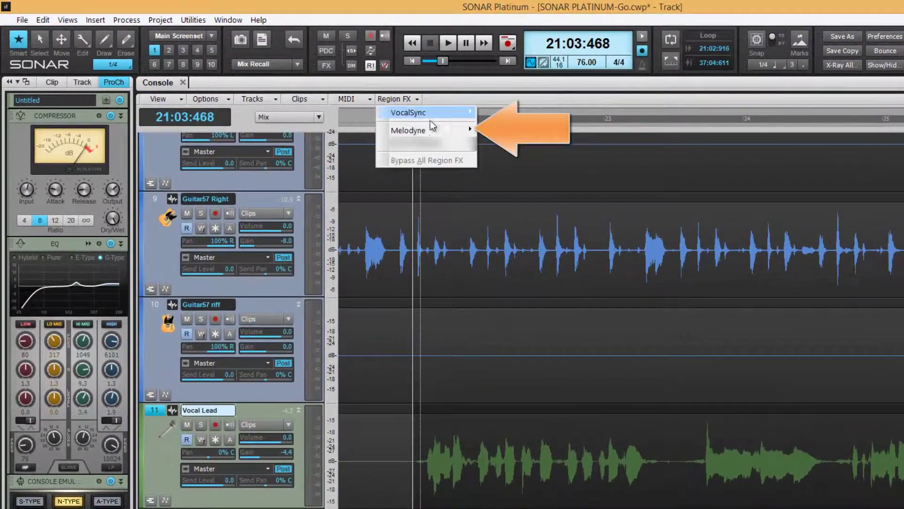
{"action": "mouse_move", "coordinate": [431, 130]}
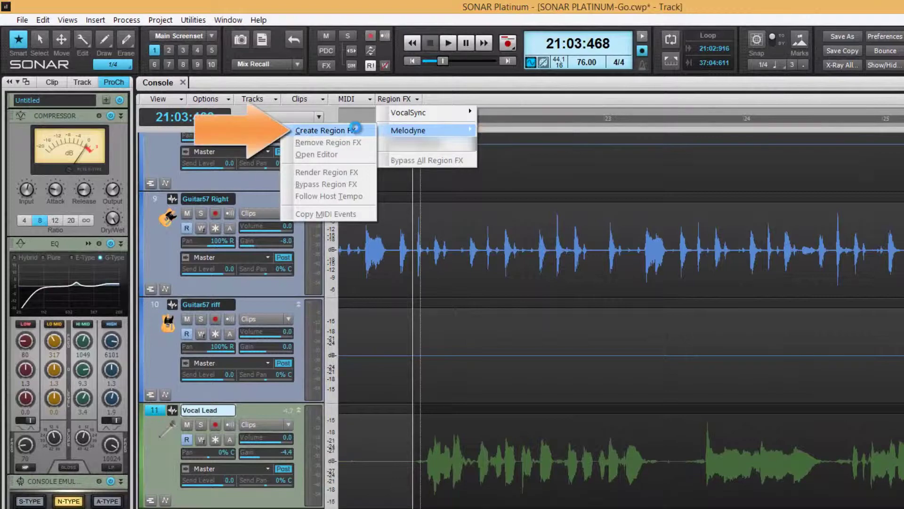
{"action": "left_click", "coordinate": [357, 131]}
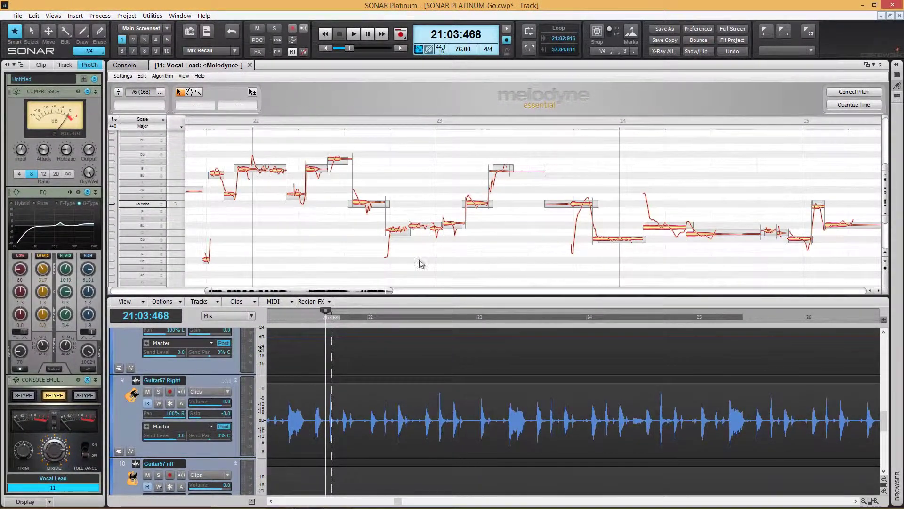
Fit the whole vocal phrase in the Melodyne editor with the Zoom tool and play it back.
{"action": "scroll", "coordinate": [637, 398], "scroll_direction": "up", "scroll_amount": 1}
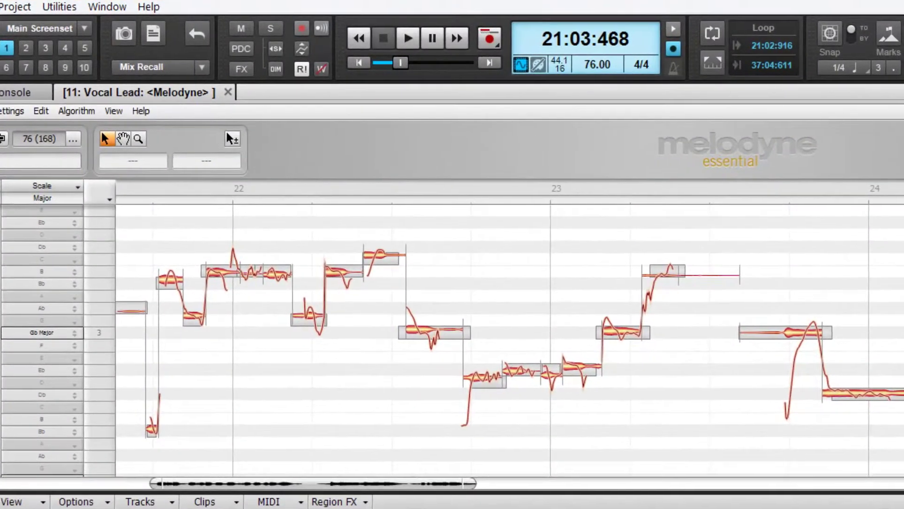
{"action": "right_click", "coordinate": [697, 411]}
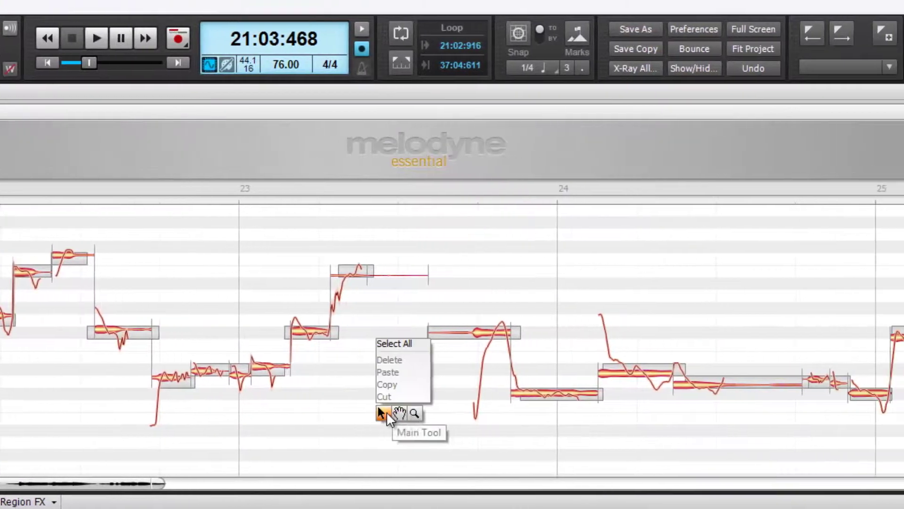
{"action": "left_click", "coordinate": [414, 413]}
{"action": "left_click_drag", "start_coordinate": [406, 411], "coordinate": [353, 408]}
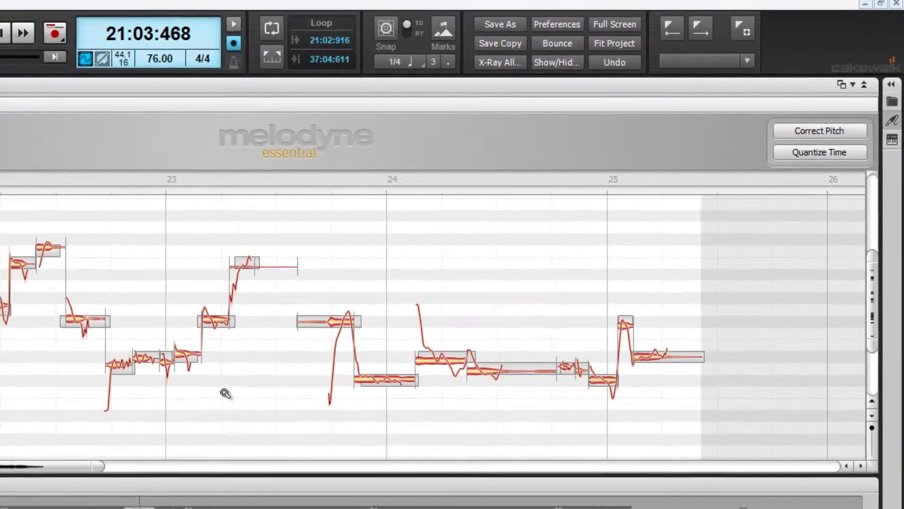
{"action": "left_click_drag", "start_coordinate": [225, 393], "coordinate": [191, 394]}
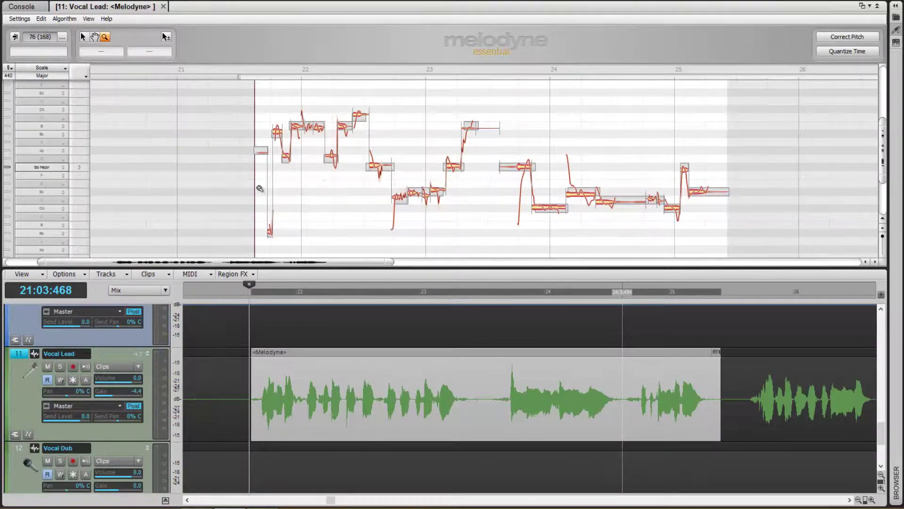
{"action": "key", "text": "space"}
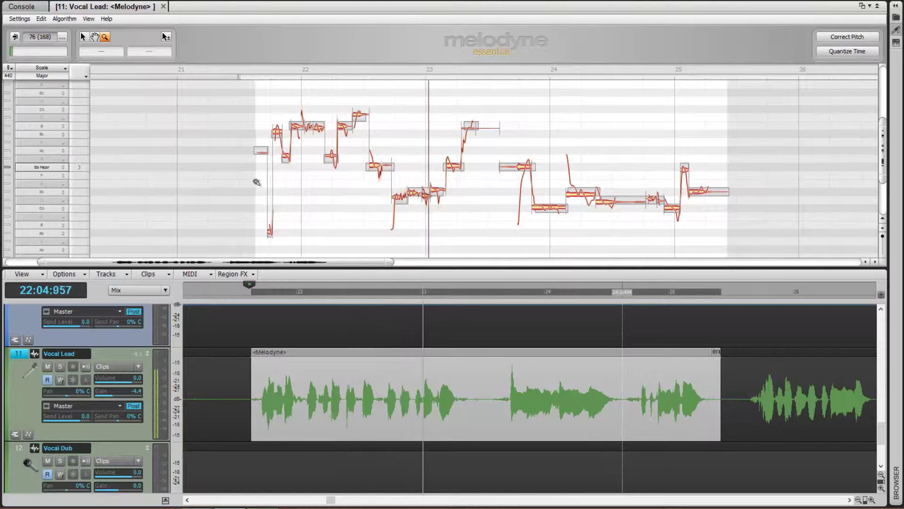
{"action": "key", "text": "space"}
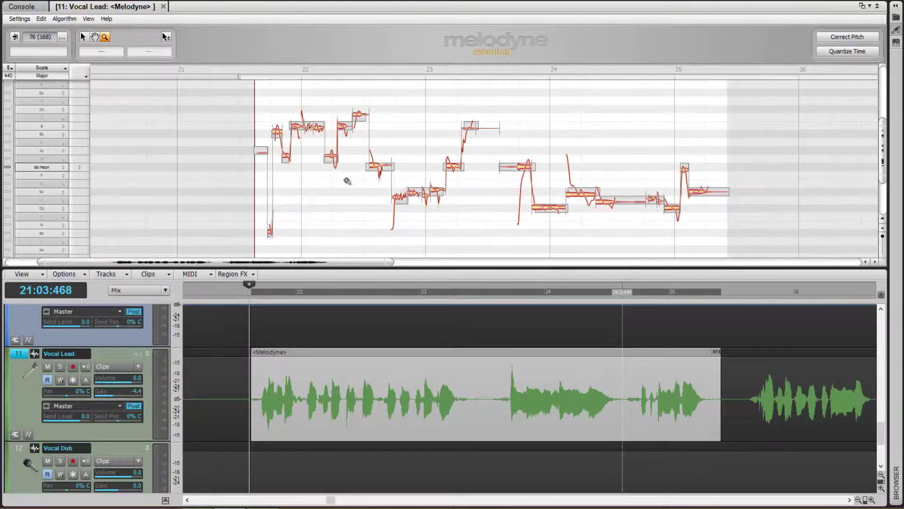
Inspect the vocal notes between measures 22 and 25 up close using Melodyne's Zoom and Scroll tools.
{"action": "left_click_drag", "start_coordinate": [347, 179], "coordinate": [452, 240]}
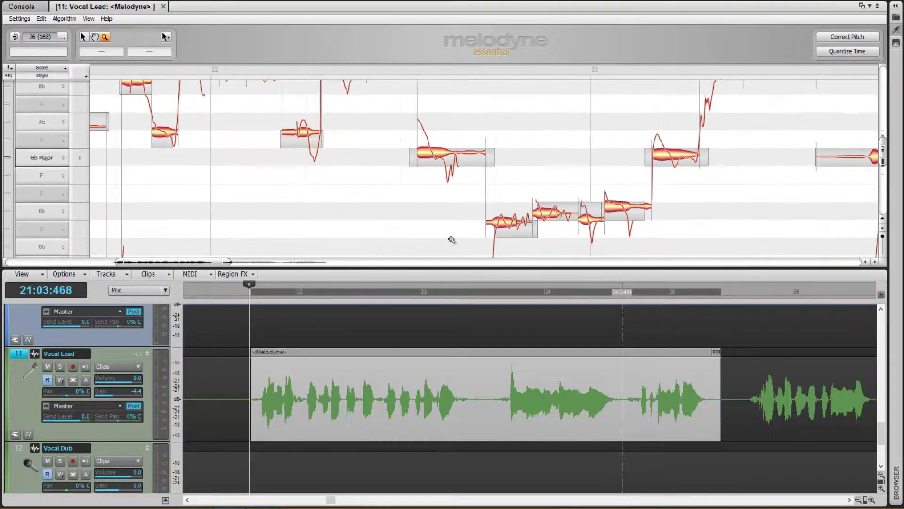
{"action": "right_click", "coordinate": [394, 191]}
{"action": "right_click", "coordinate": [432, 209]}
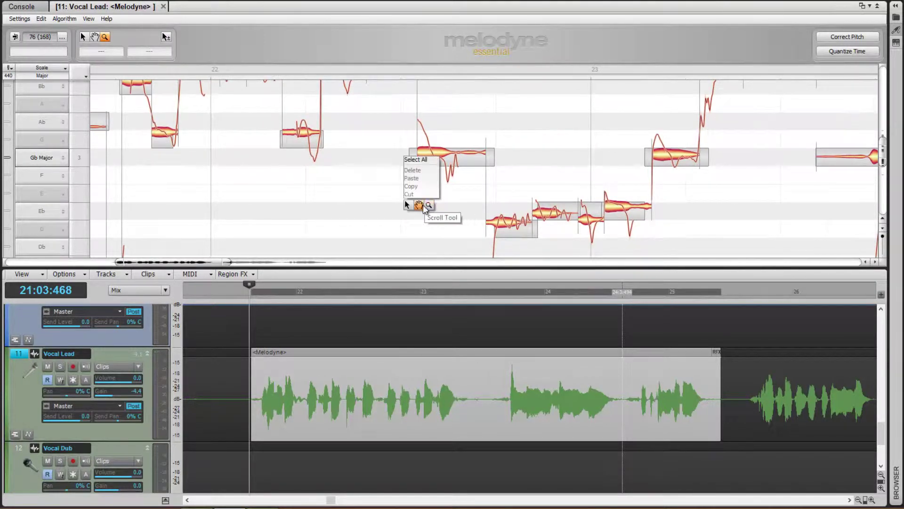
{"action": "left_click", "coordinate": [414, 202]}
{"action": "left_click_drag", "start_coordinate": [373, 155], "coordinate": [272, 152]}
{"action": "right_click", "coordinate": [520, 218]}
{"action": "left_click", "coordinate": [531, 219]}
{"action": "right_click", "coordinate": [489, 185]}
{"action": "left_click", "coordinate": [494, 185]}
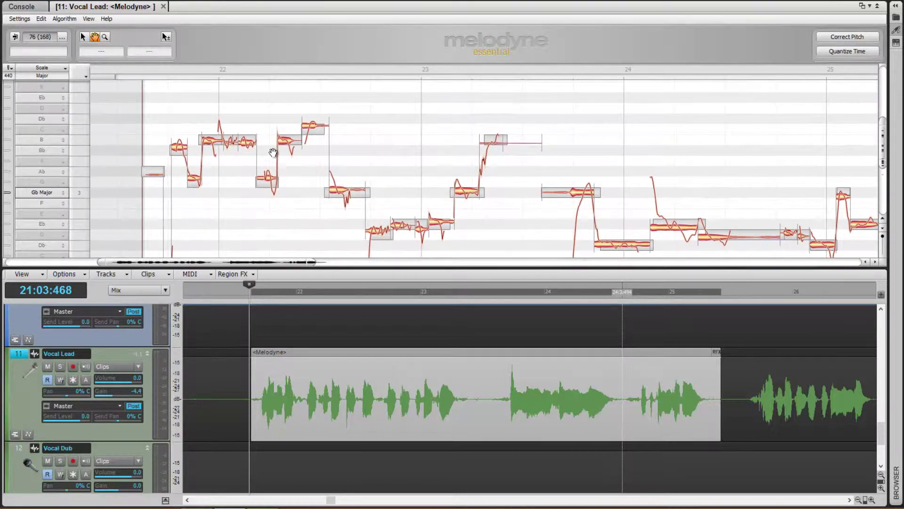
Correct the phrase's pitch with Snap to Gb Major on, Correct Pitch Center at 100 % and Correct Pitch Drift at 88 %.
{"action": "left_click", "coordinate": [846, 40]}
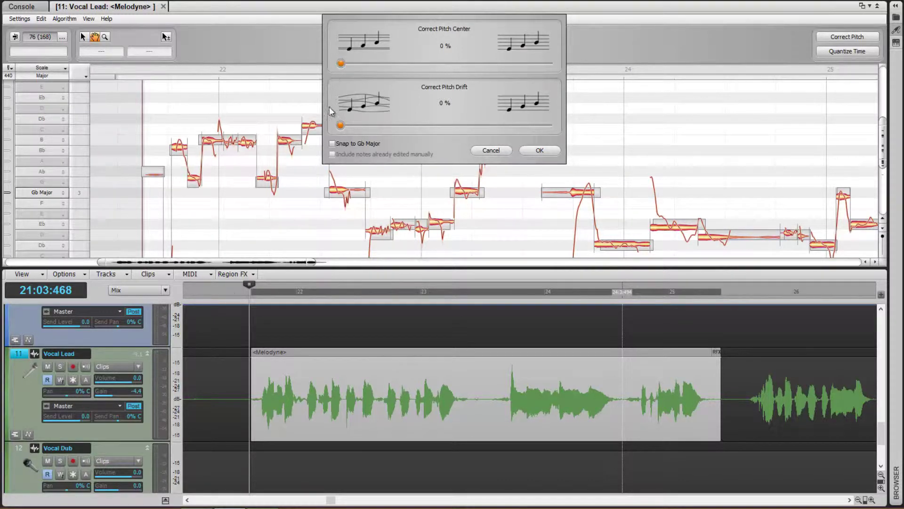
{"action": "left_click", "coordinate": [333, 144]}
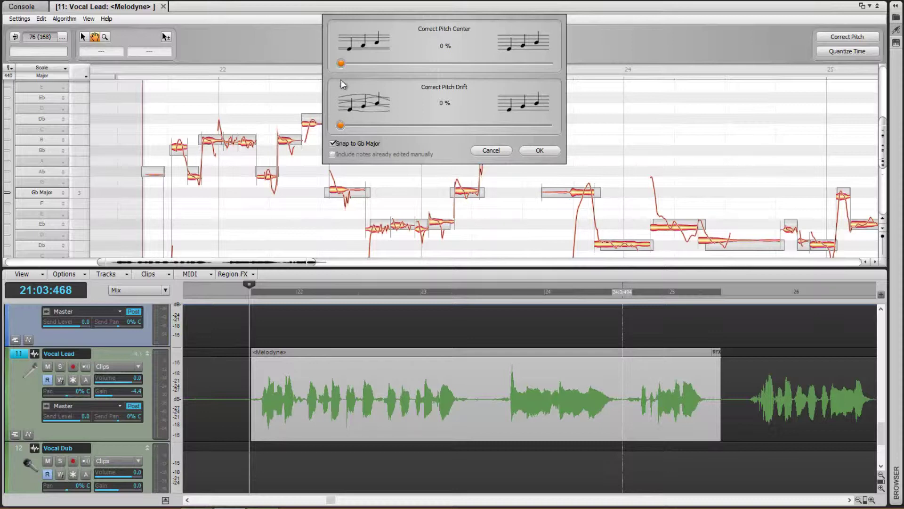
{"action": "left_click_drag", "start_coordinate": [367, 61], "coordinate": [566, 70]}
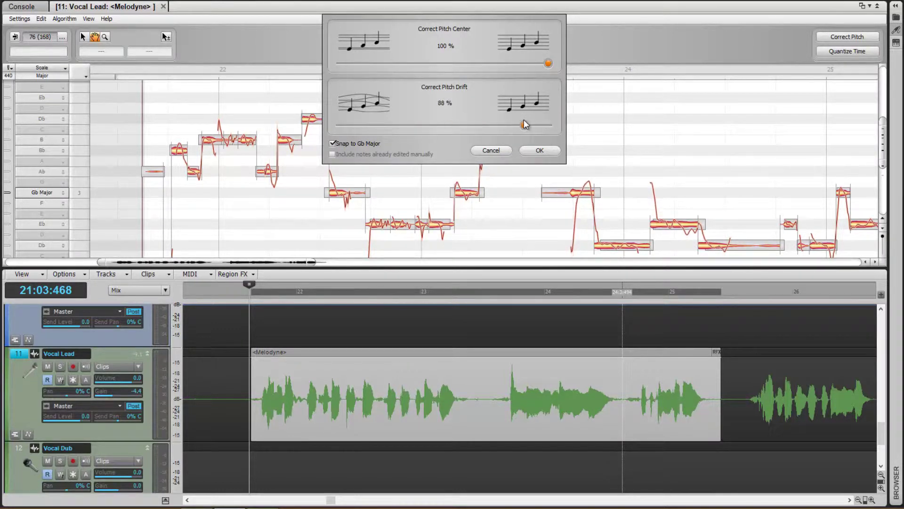
{"action": "left_click", "coordinate": [539, 151]}
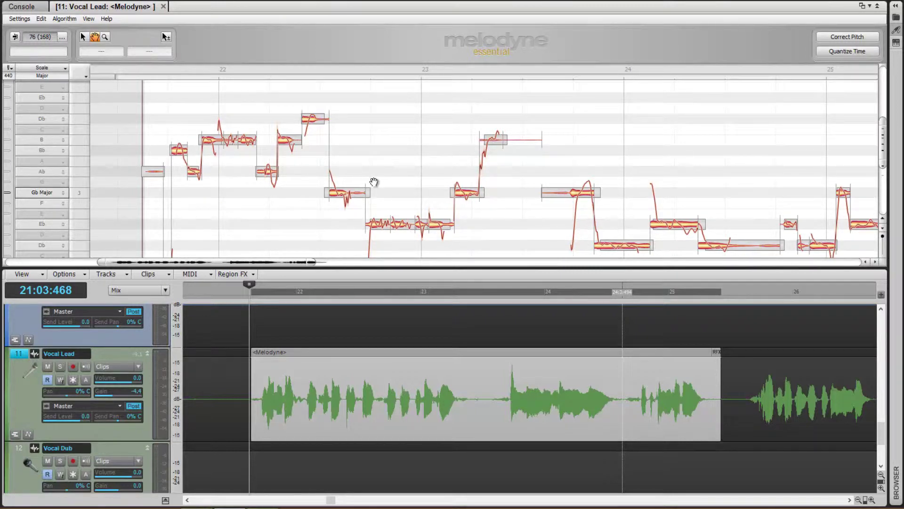
Play back the pitch-corrected vocal phrase in the Melodyne editor, and stop.
{"action": "key", "text": "space"}
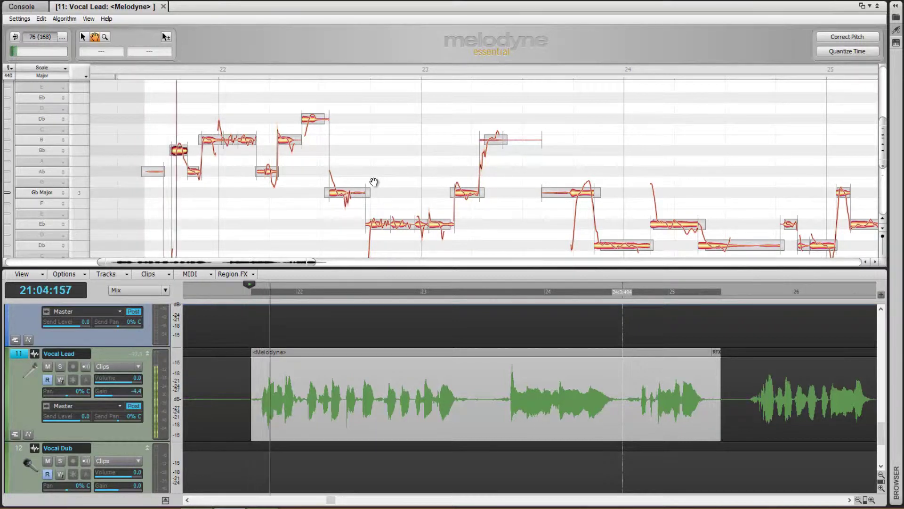
{"action": "scroll", "coordinate": [378, 151], "scroll_direction": "up", "scroll_amount": 1}
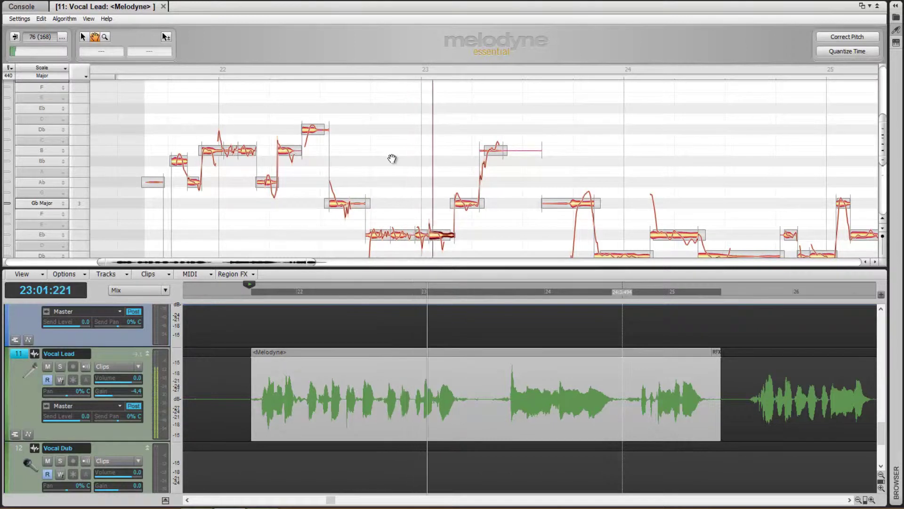
{"action": "scroll", "coordinate": [391, 159], "scroll_direction": "up", "scroll_amount": 1}
{"action": "key", "text": "space"}
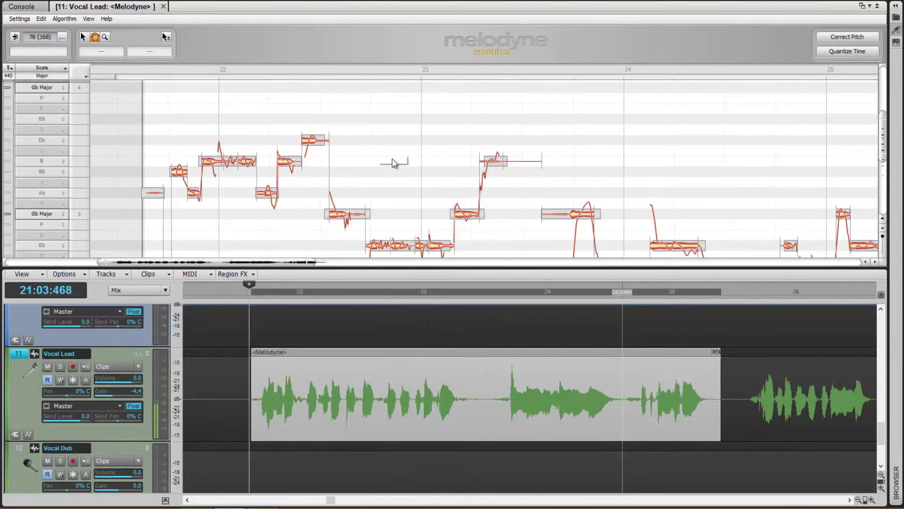
Raise the highest note between measures 22 and 23 to Eb 4 with the Main tool, and play back the phrase.
{"action": "right_click", "coordinate": [394, 163]}
{"action": "left_click", "coordinate": [382, 159]}
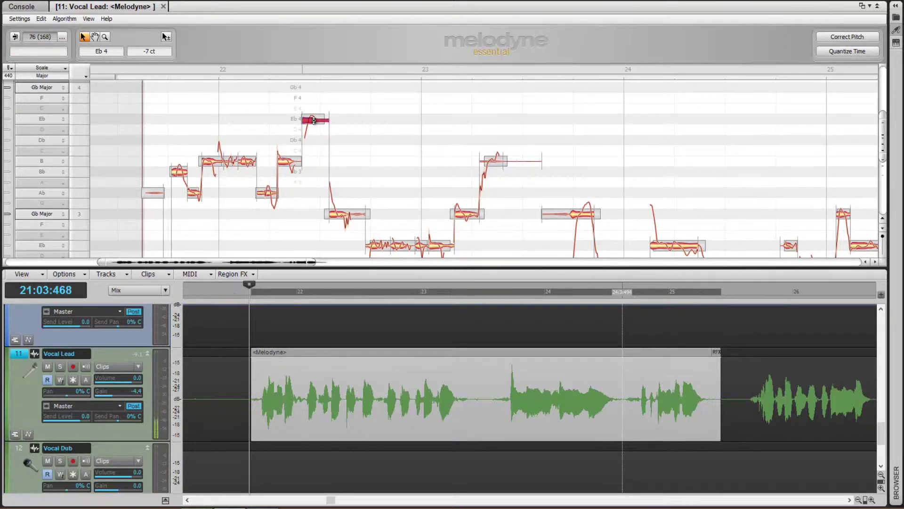
{"action": "key", "text": "space"}
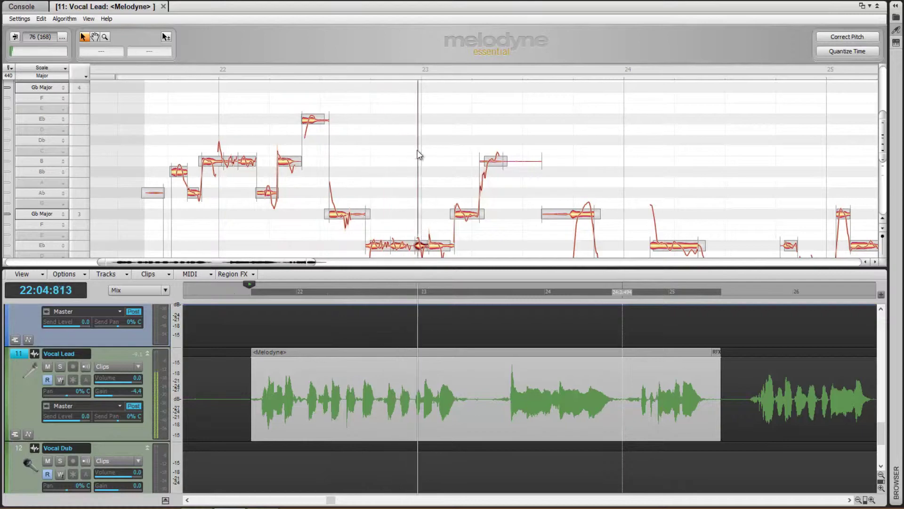
{"action": "key", "text": "space"}
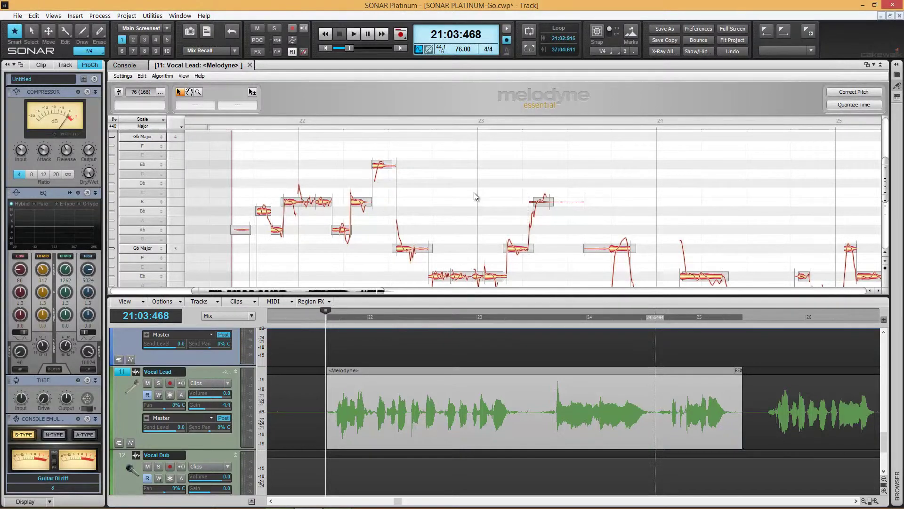
{"action": "left_click", "coordinate": [355, 38]}
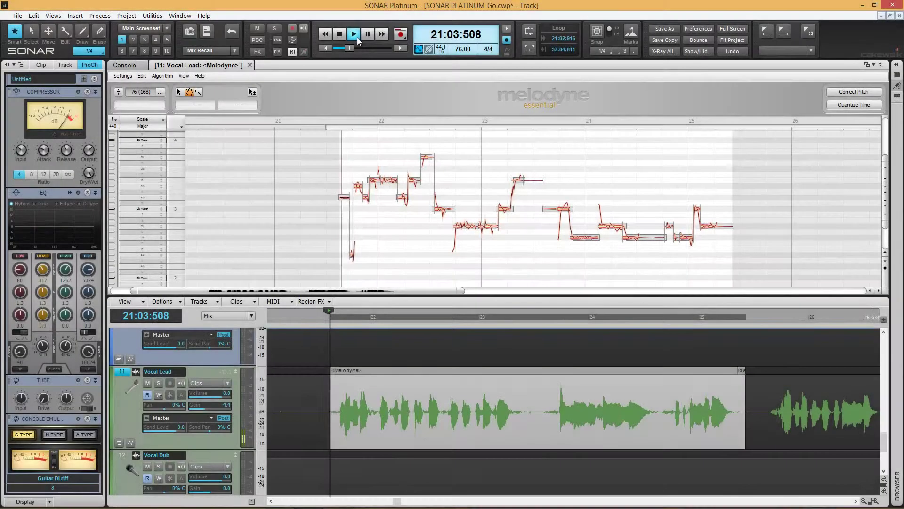